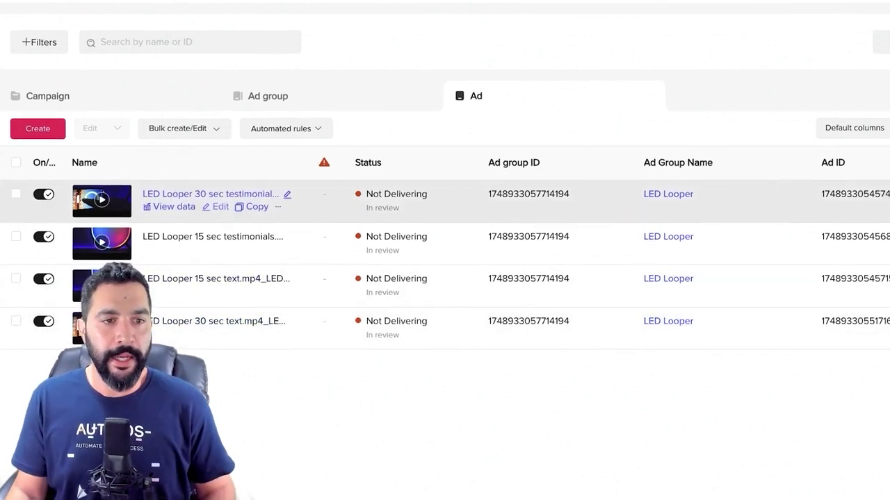
Open the LED Looper 30 sec testimonials ad for editing and review its identity, creative, text, destination page, call to action and tracking
left_click(221, 205)
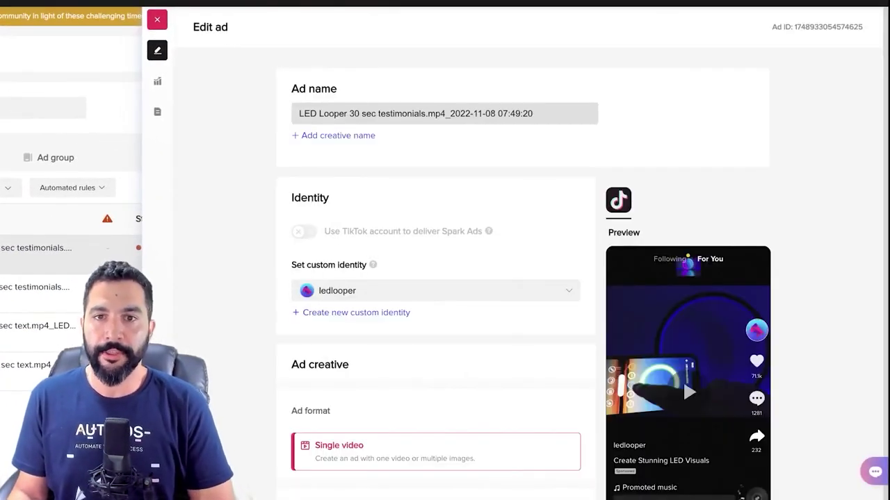
scroll(525, 278, "down", 3)
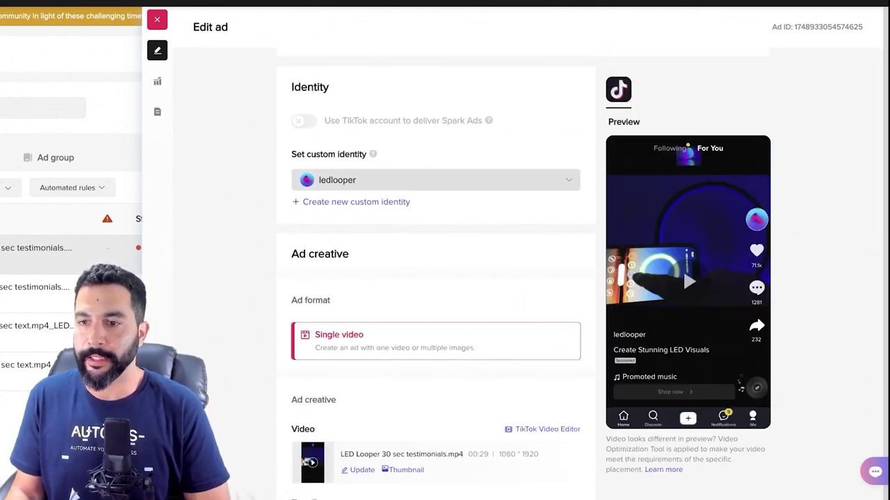
scroll(525, 278, "down", 2)
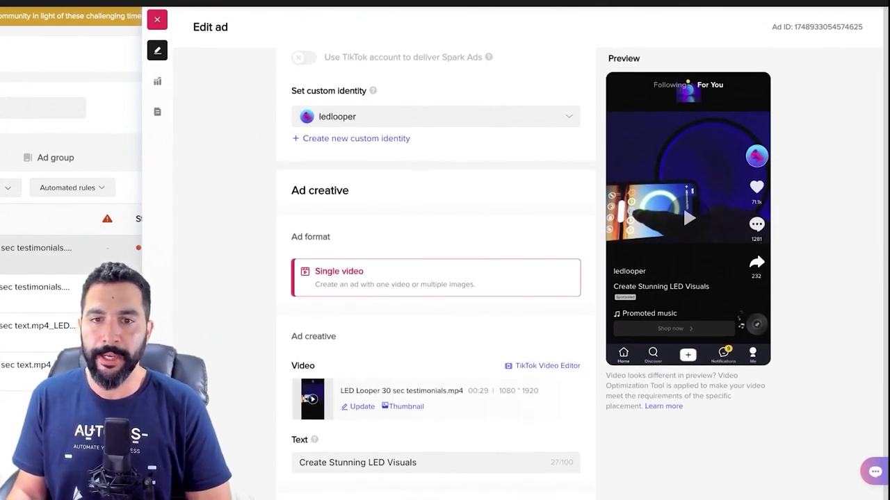
scroll(525, 278, "down", 5)
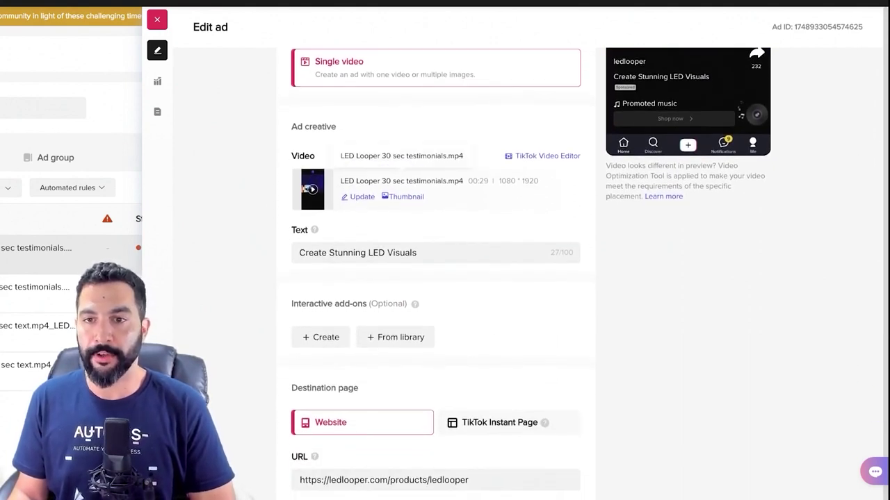
scroll(525, 278, "down", 3)
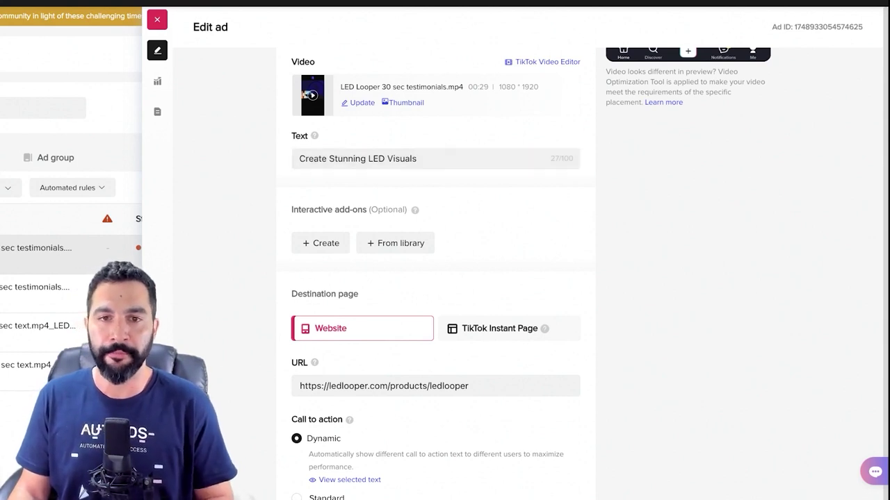
scroll(436, 271, "down", 5)
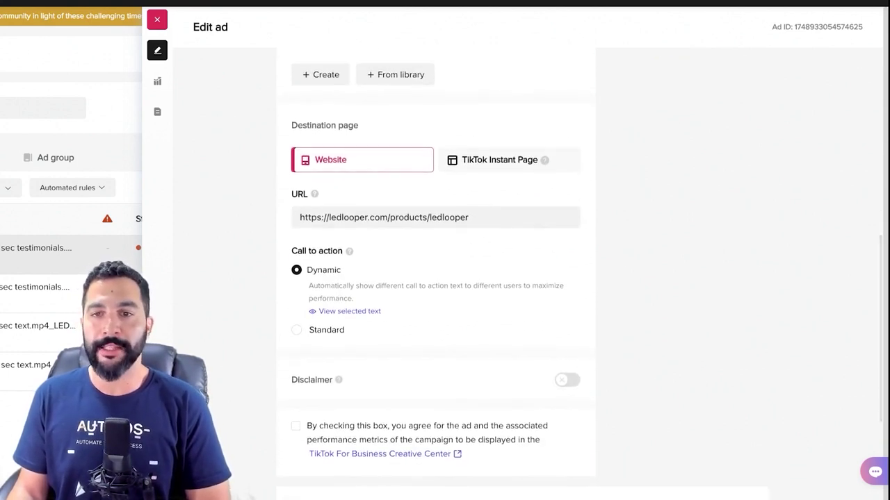
scroll(435, 223, "down", 3)
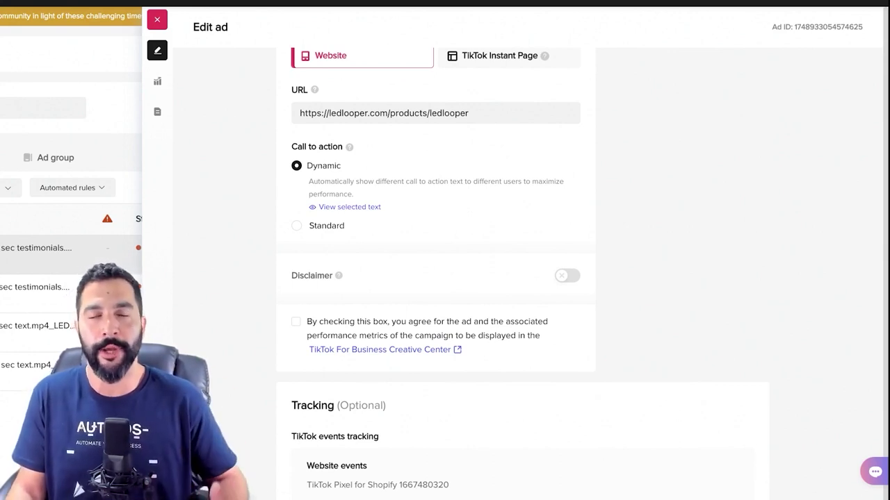
scroll(523, 271, "down", 3)
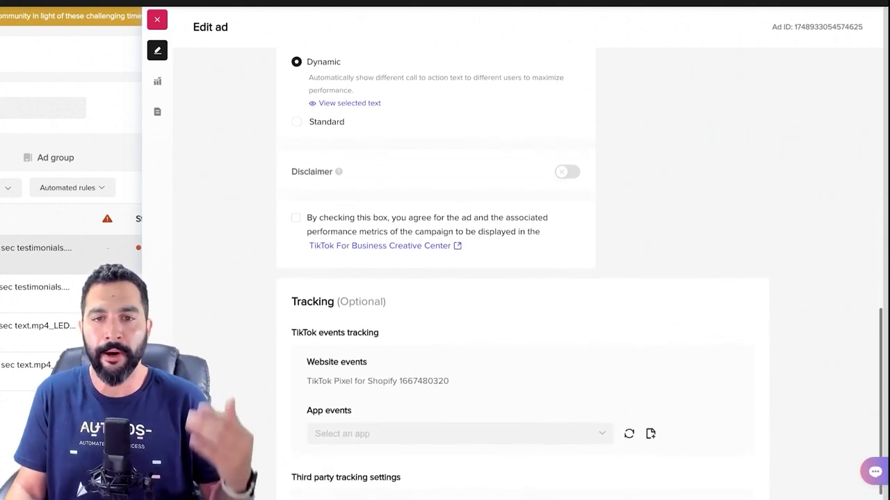
scroll(522, 271, "down", 3)
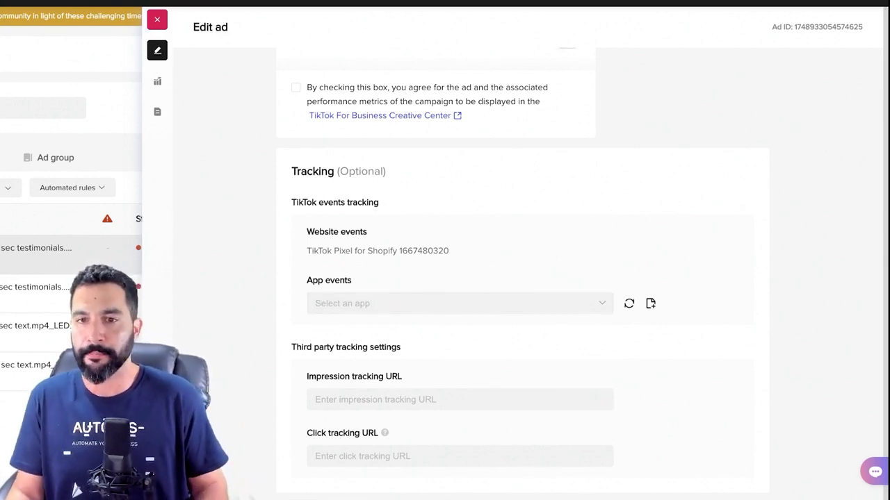
Compare the ad's text with the primary text and headlines in the ad copy document, and return to the ad editor
scroll(522, 272, "up", 10)
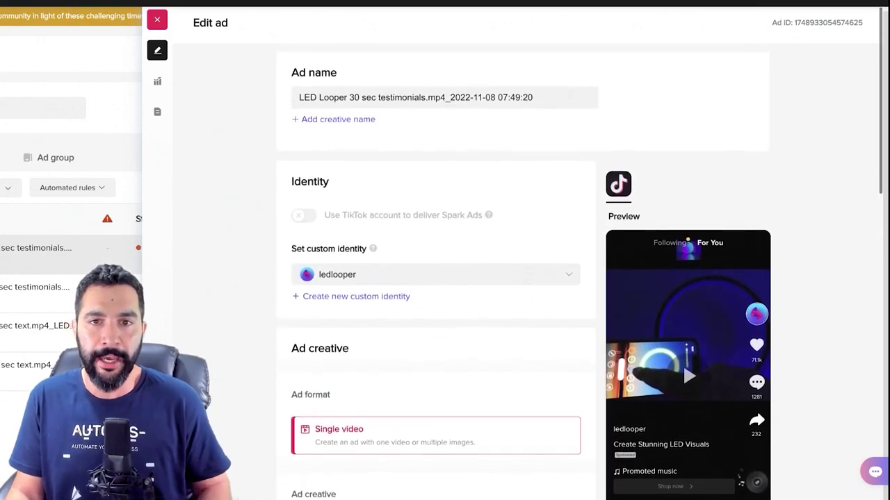
scroll(521, 271, "down", 3)
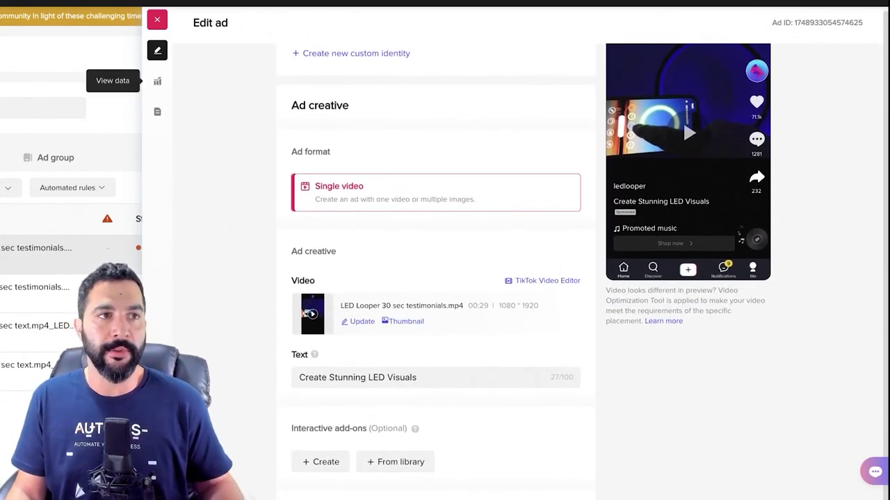
key("ctrl+Tab")
left_click_drag(363, 143, 289, 159)
left_click_drag(421, 225, 290, 143)
left_click_drag(349, 258, 491, 275)
left_click(383, 291)
left_click_drag(330, 274, 599, 324)
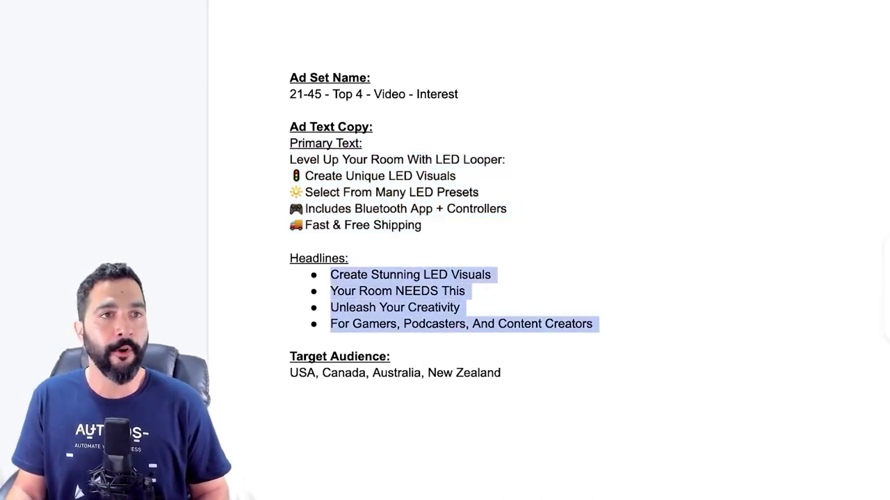
key("alt+Tab")
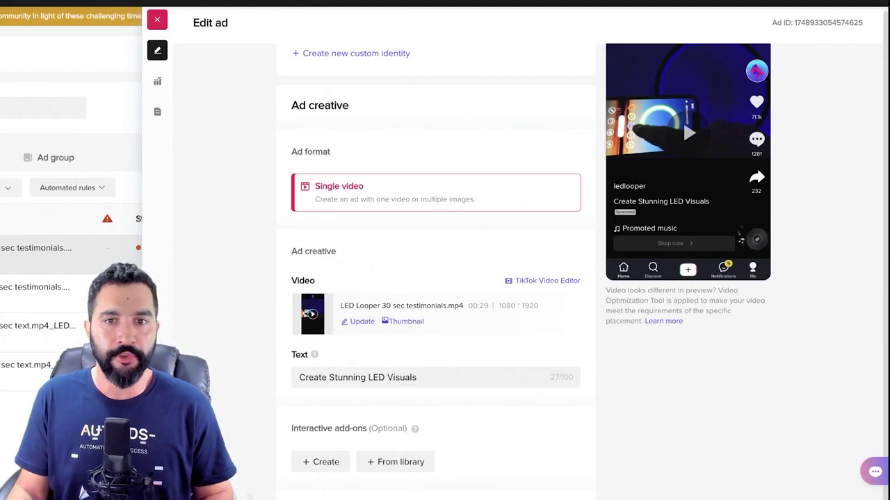
scroll(435, 278, "down", 5)
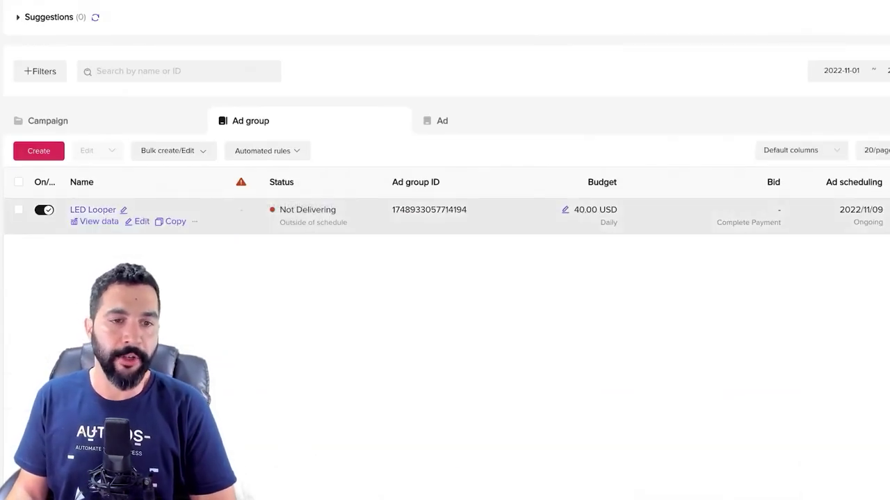
Refresh the list of ads and check the delivery status at ad, ad group and campaign level
left_click(437, 121)
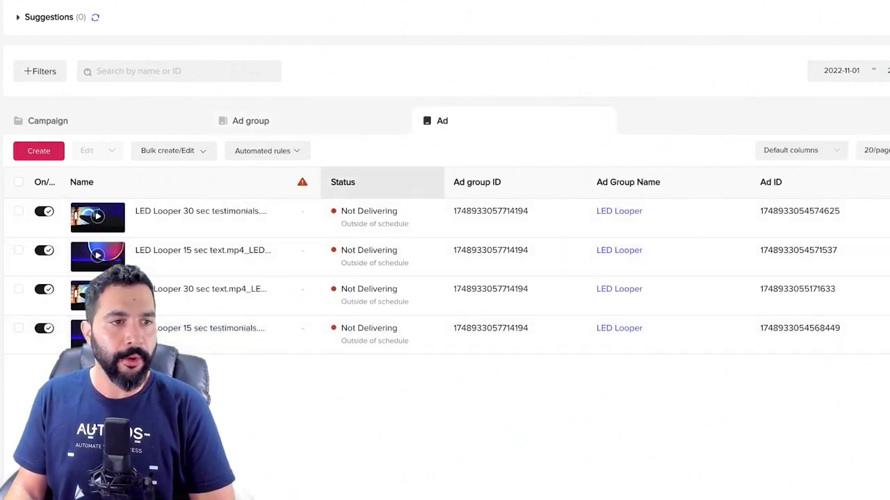
key("super+r")
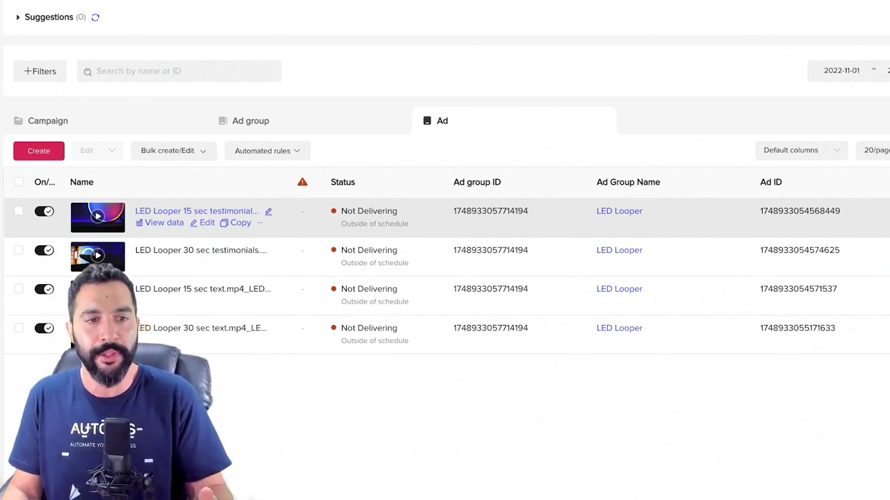
left_click(250, 120)
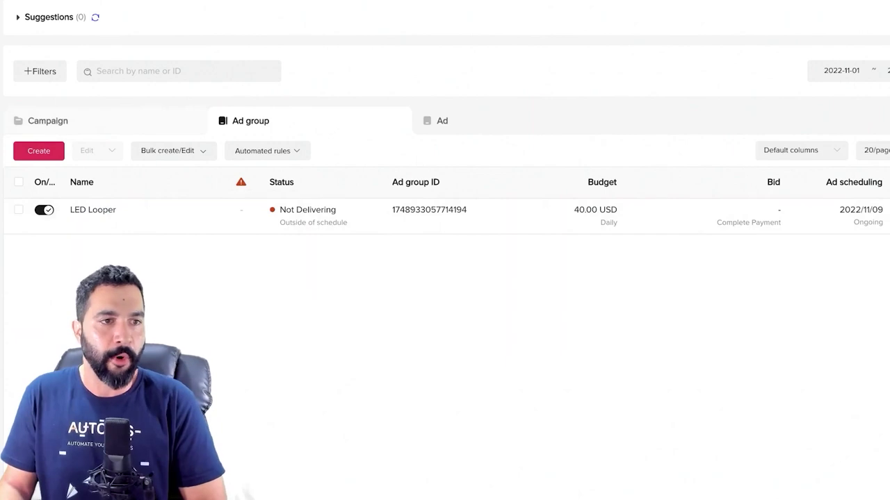
left_click(47, 121)
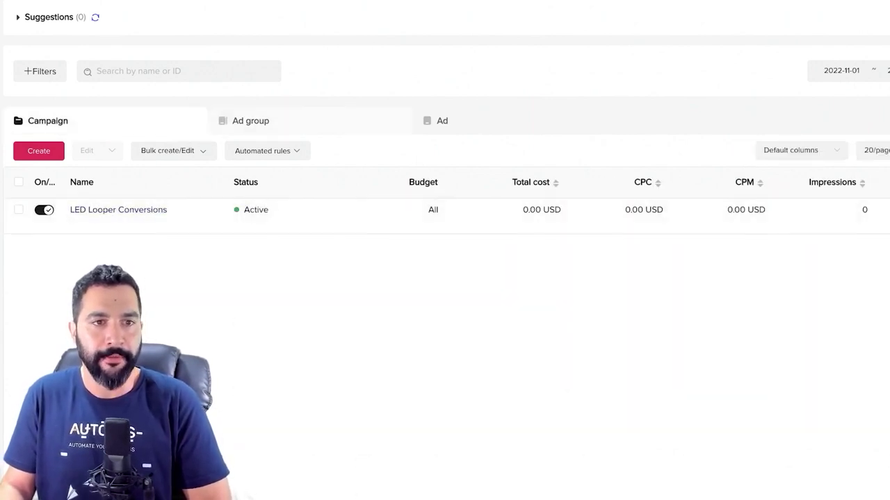
left_click(250, 120)
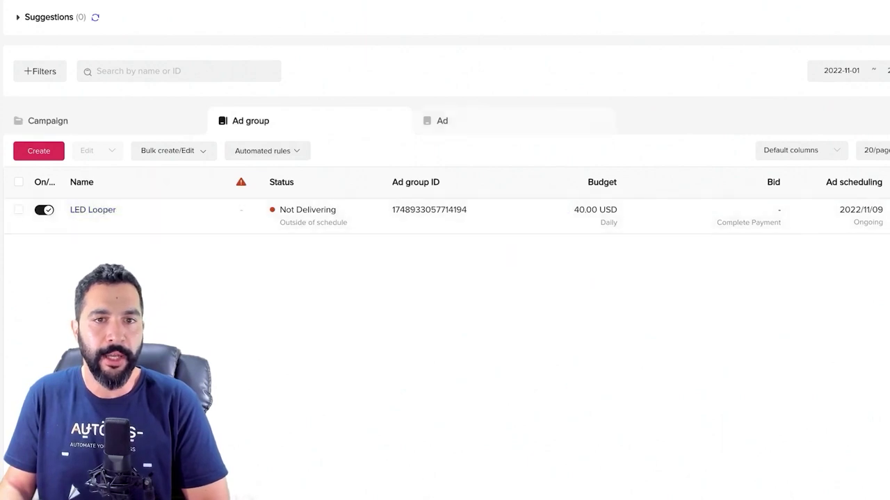
left_click(442, 120)
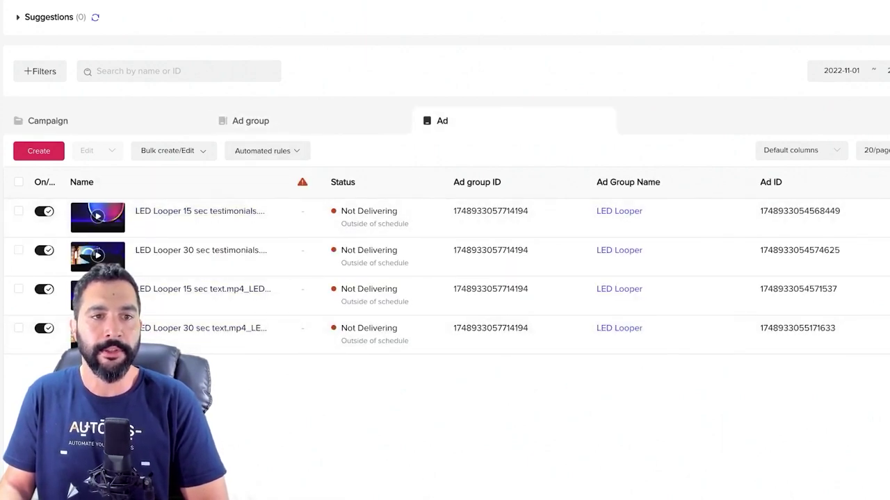
Open the LED Looper Conversions campaign for editing and review its objective, special ad categories, split test and budget settings
left_click(250, 120)
left_click(48, 121)
left_click(136, 221)
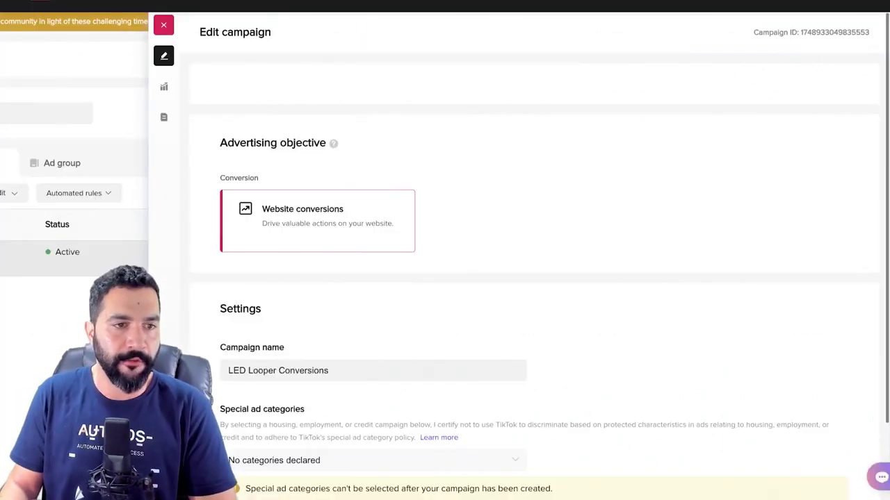
scroll(534, 278, "down", 1)
scroll(534, 278, "up", 1)
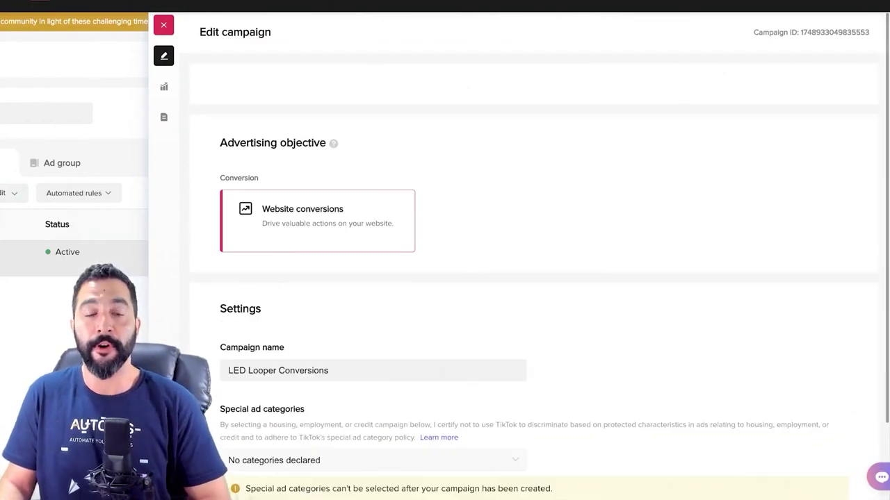
scroll(535, 279, "down", 1)
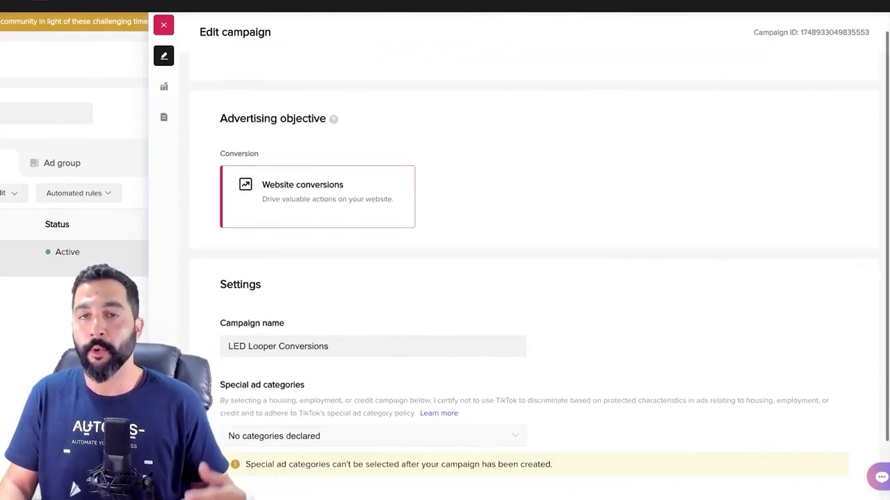
scroll(535, 278, "down", 2)
scroll(535, 278, "down", 3)
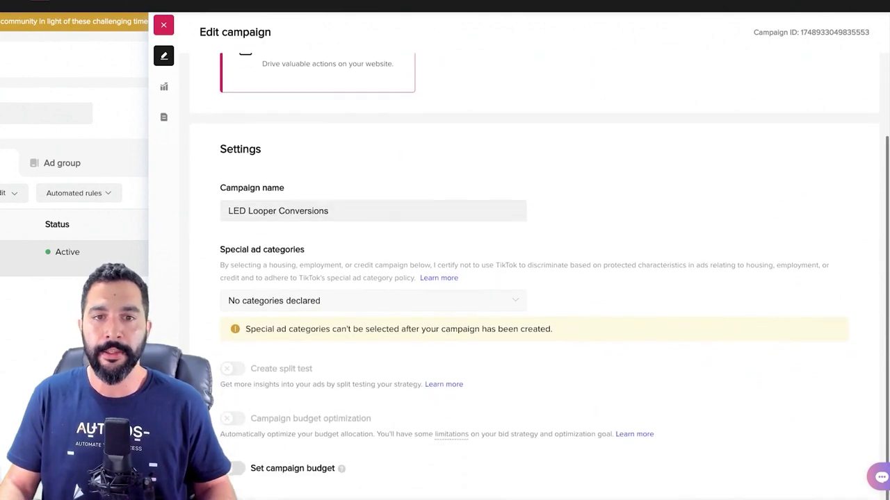
scroll(534, 278, "down", 1)
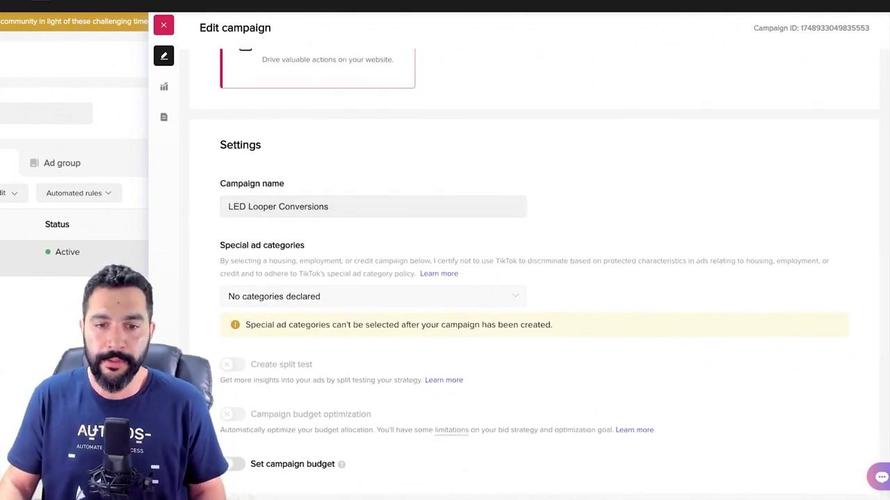
mouse_move(341, 464)
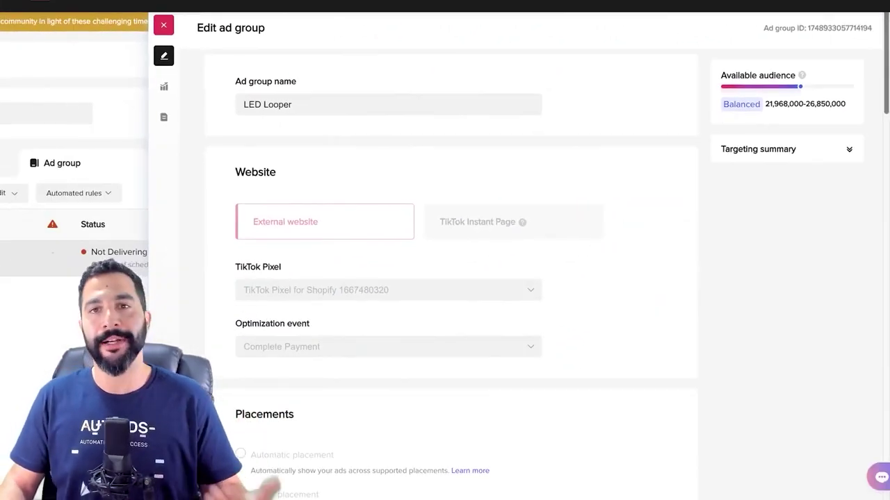
Review the LED Looper ad group's website, pixel, optimization event, placements, creative type and targeting mode
scroll(452, 278, "down", 3)
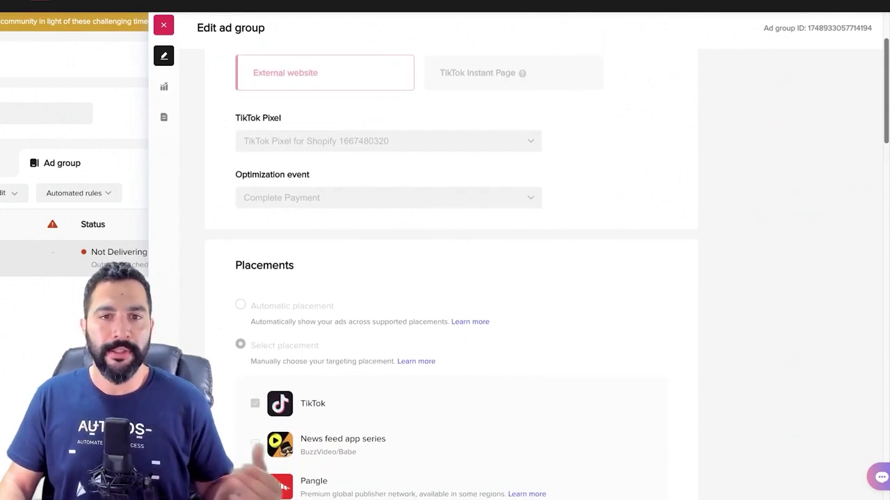
scroll(452, 278, "down", 2)
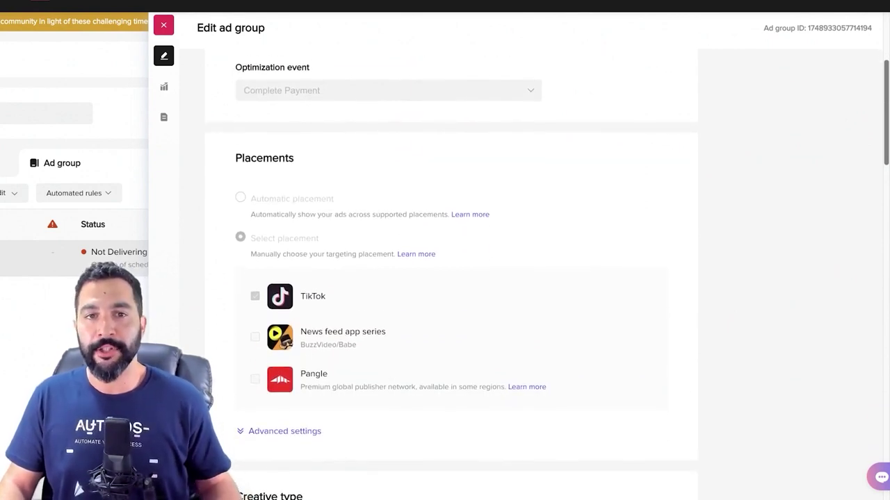
scroll(452, 278, "down", 1)
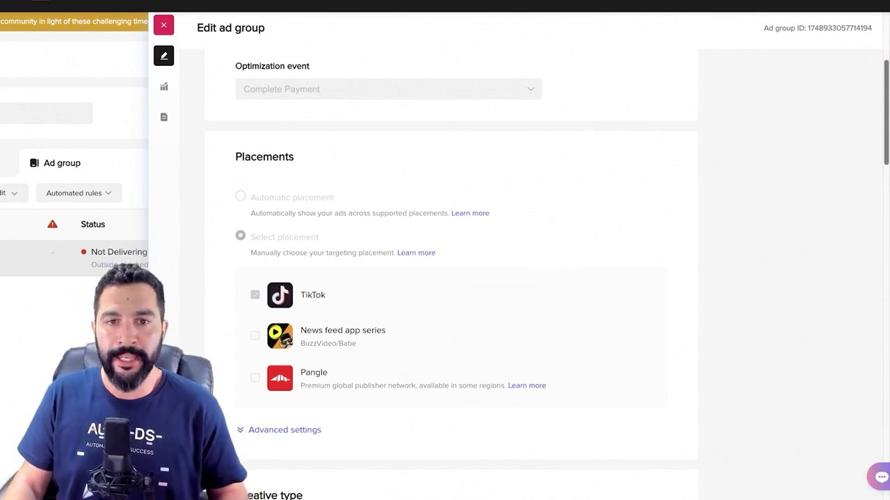
scroll(452, 279, "down", 3)
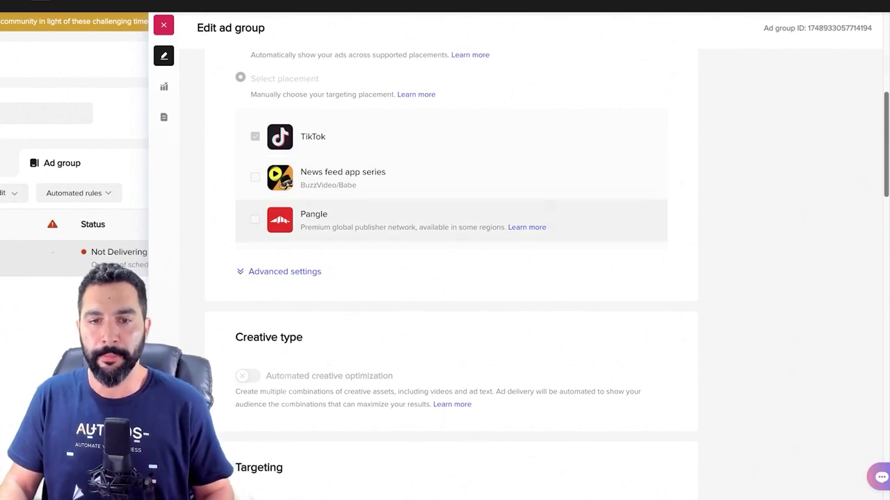
scroll(452, 177, "down", 2)
scroll(452, 278, "down", 3)
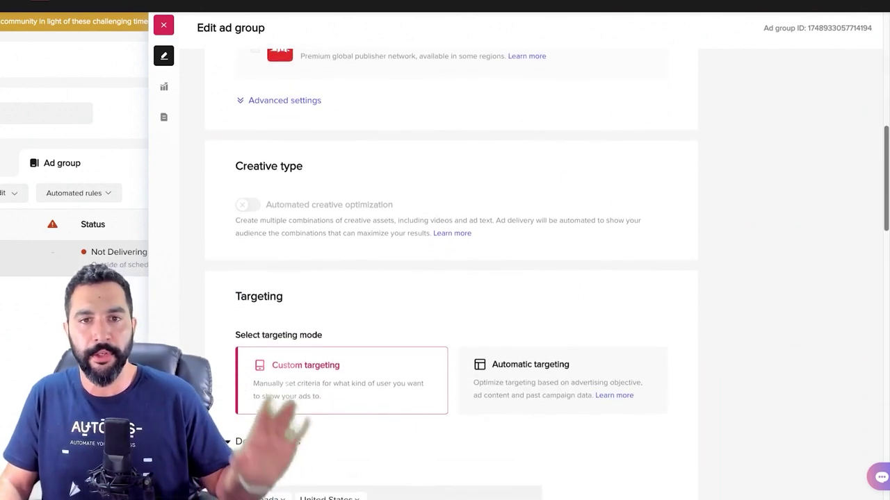
scroll(451, 278, "up", 1)
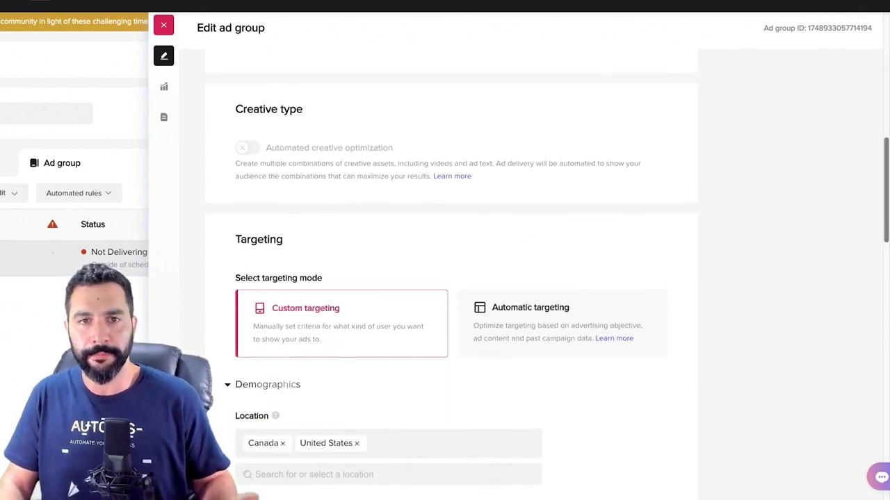
Review the ad group's demographic targeting by location, language, gender, age and household income, plus its included and excluded audiences
scroll(452, 278, "down", 2)
scroll(452, 278, "down", 2)
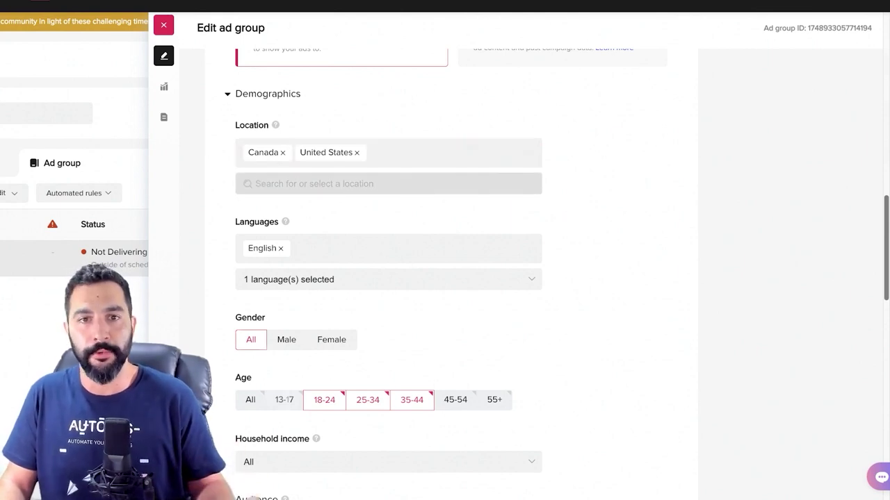
scroll(452, 278, "down", 1)
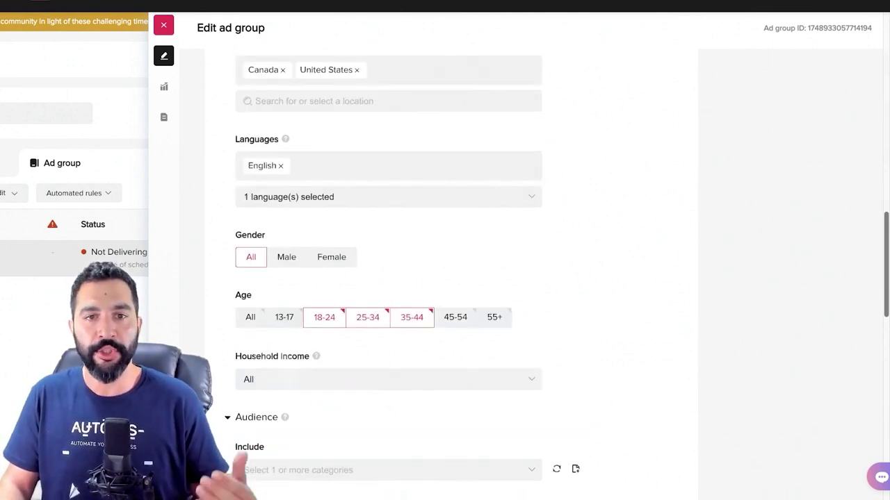
scroll(452, 278, "down", 3)
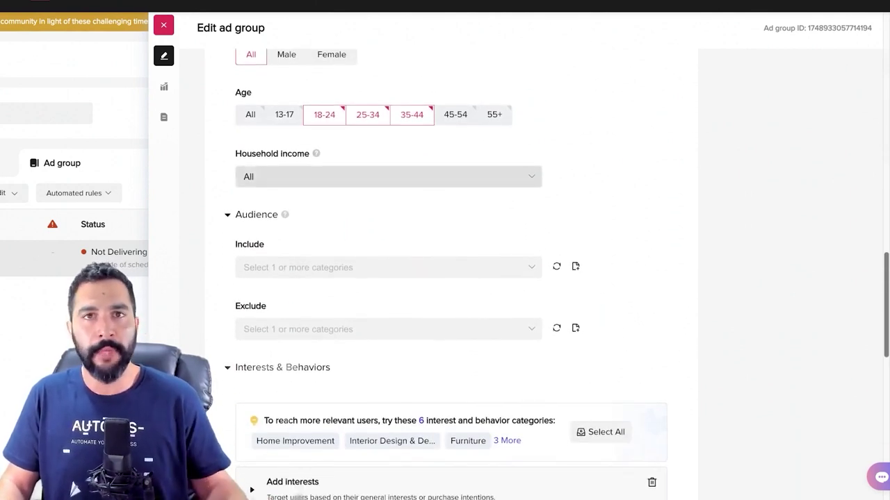
scroll(452, 279, "down", 3)
scroll(452, 278, "down", 2)
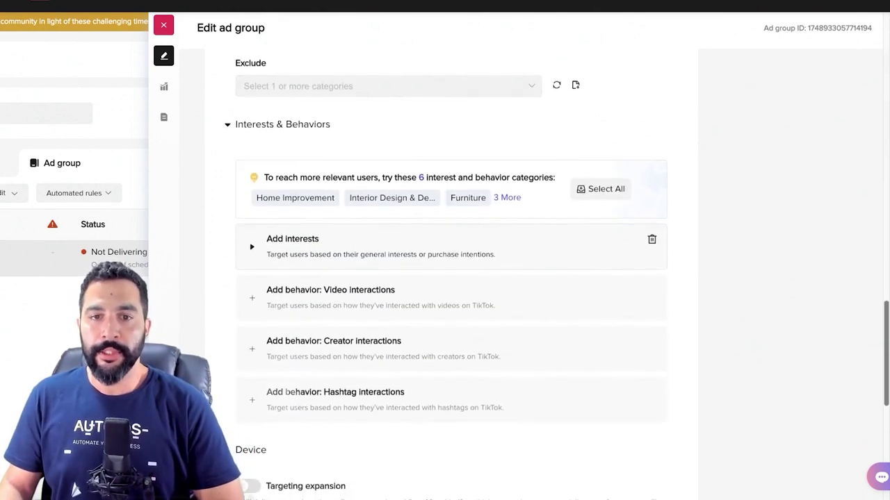
Expand the ad group's interest targeting and review its purchase intention categories and behavior options
scroll(451, 278, "down", 1)
left_click(452, 158)
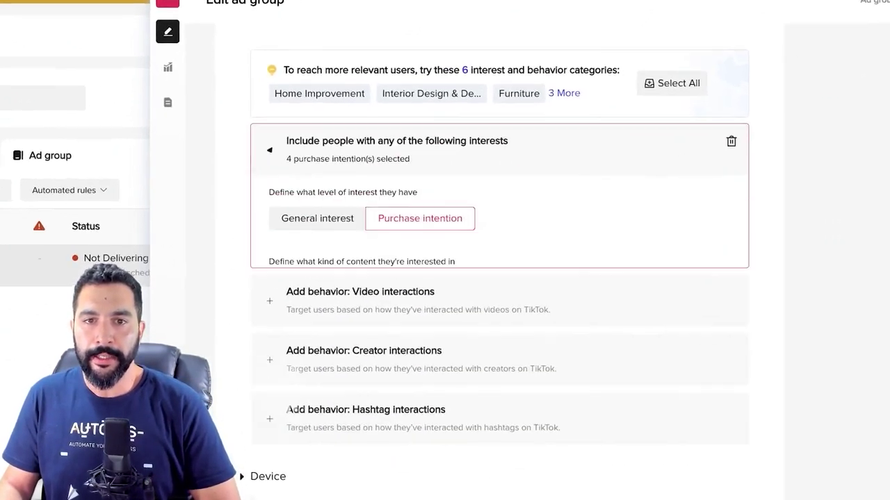
scroll(451, 240, "down", 2)
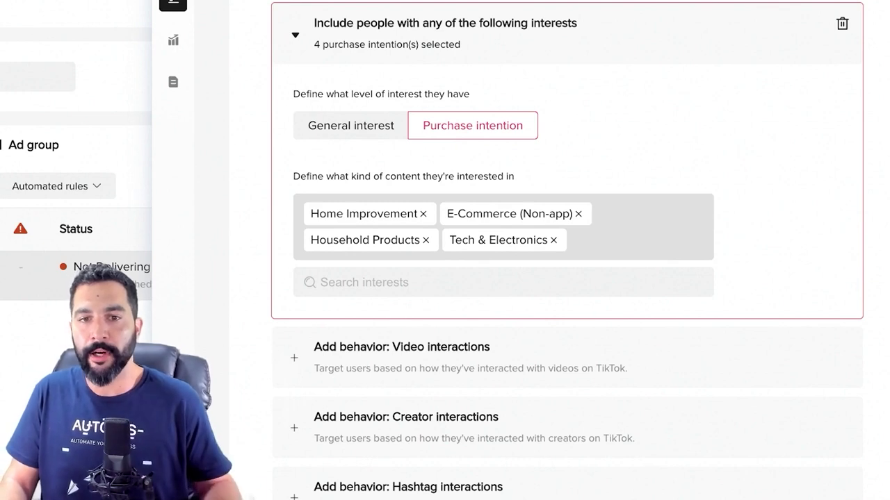
scroll(556, 250, "down", 8)
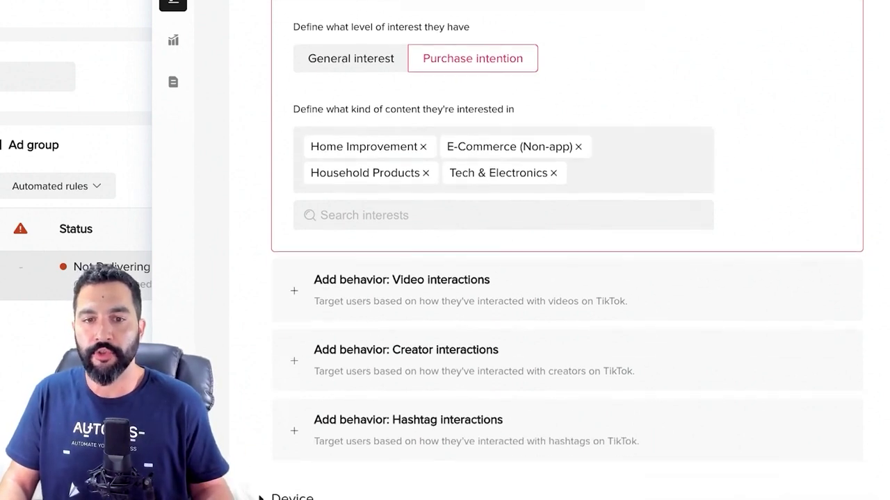
scroll(557, 250, "down", 2)
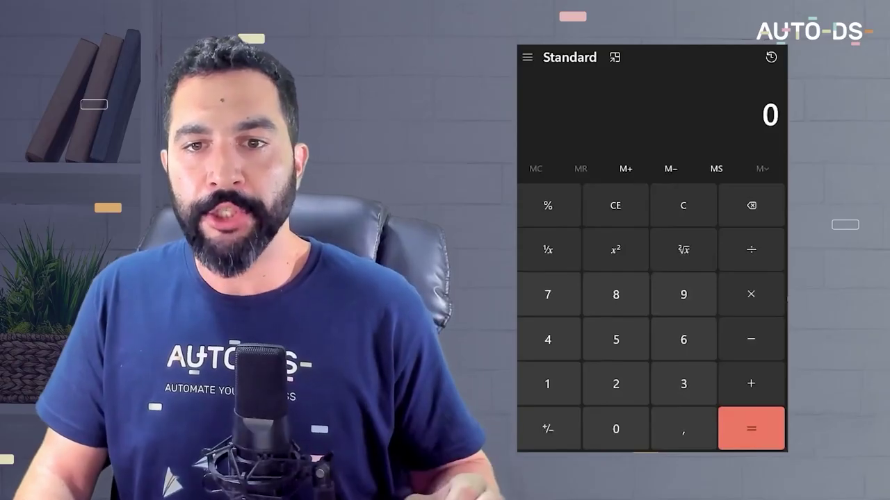
Switch to the calculator and divide 40 by 4
left_click(552, 340)
left_click(591, 420)
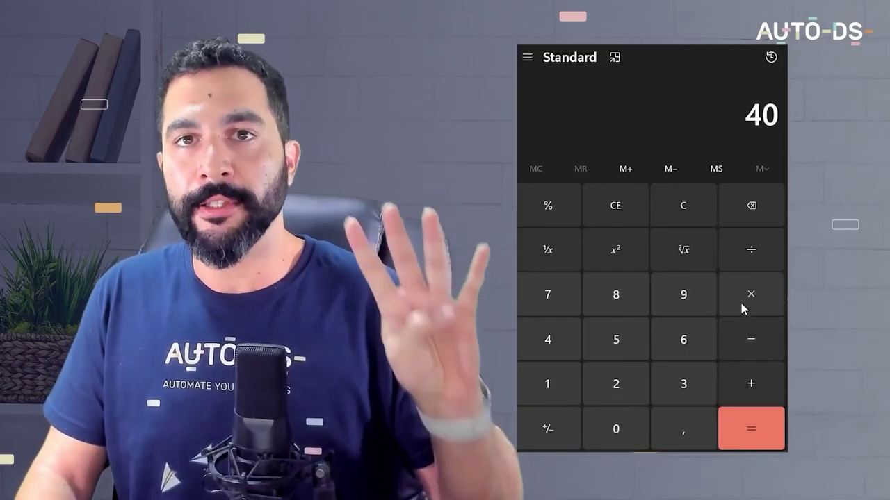
left_click(750, 253)
left_click(557, 345)
left_click(749, 424)
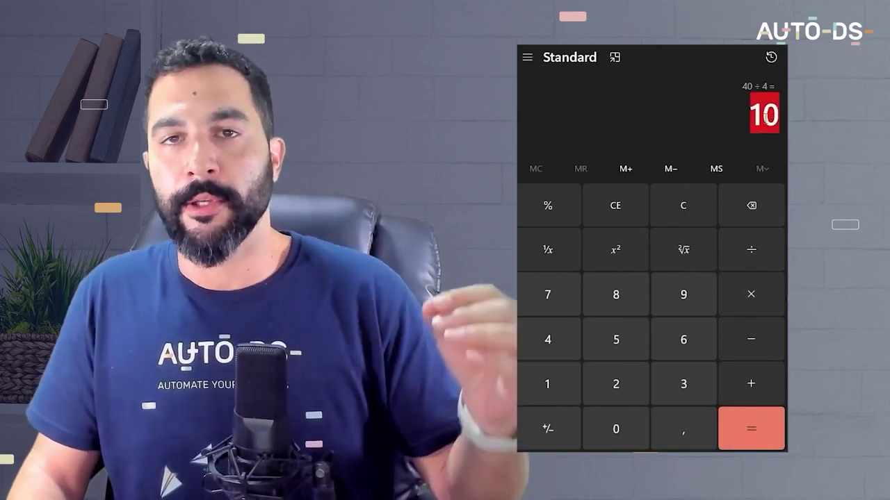
Multiply the calculator's result by 4, and multiply that product by 3
left_click(750, 299)
left_click(549, 343)
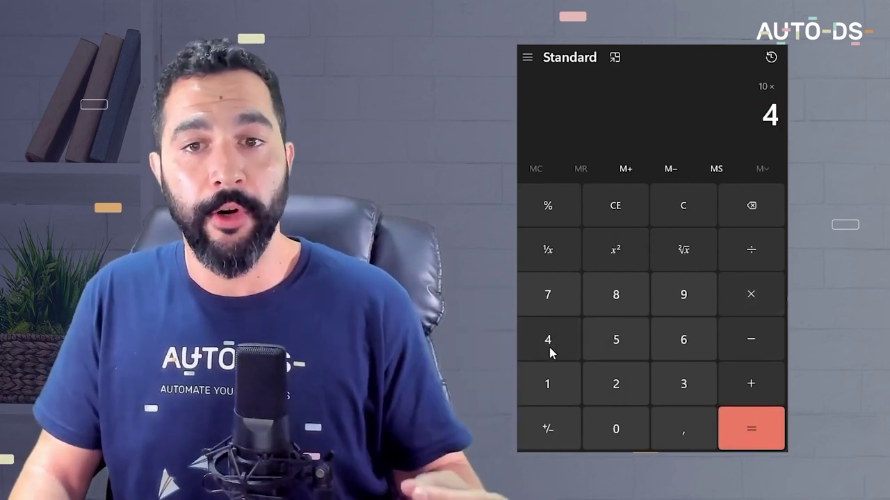
left_click(726, 429)
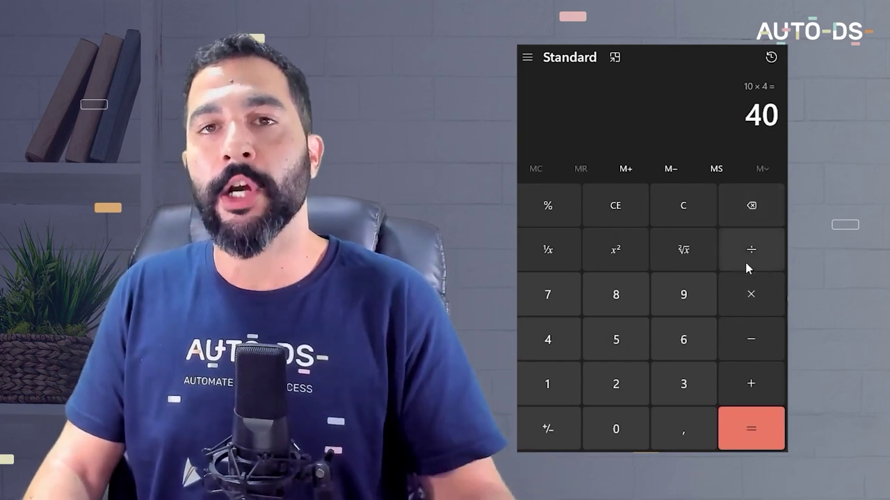
left_click(751, 294)
left_click(683, 384)
left_click(726, 417)
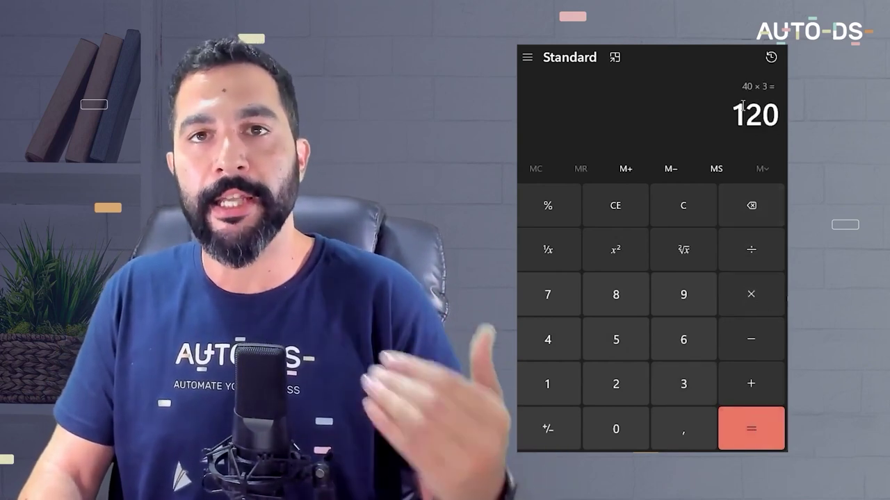
left_click_drag(734, 112, 763, 111)
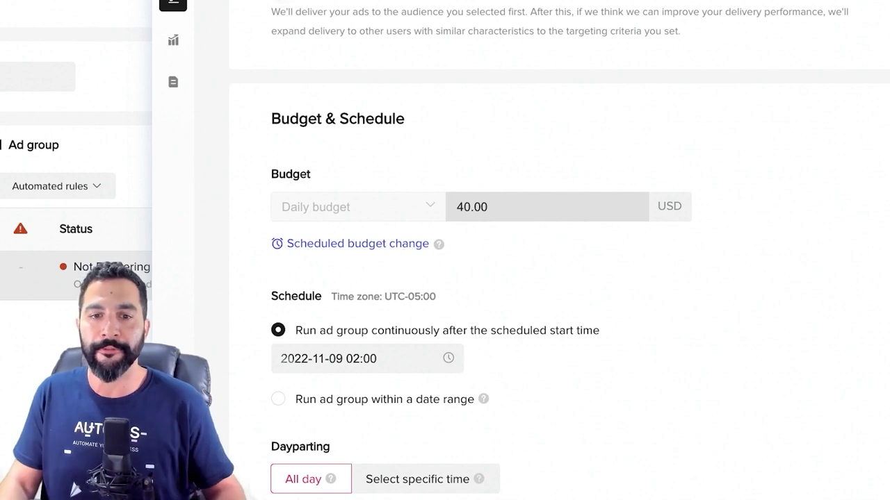
Review the ad group's budget, schedule, dayparting, optimization goal and bid strategy, and leave the editor for the list of ads
scroll(559, 278, "down", 4)
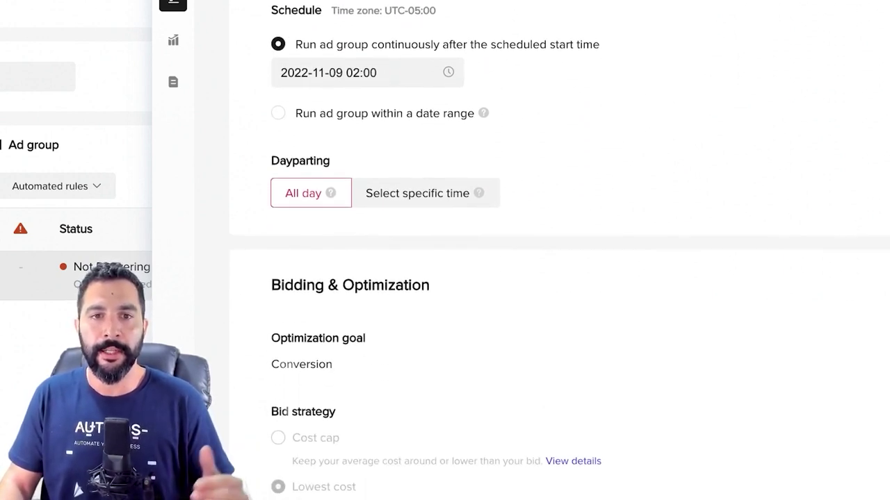
scroll(559, 250, "up", 2)
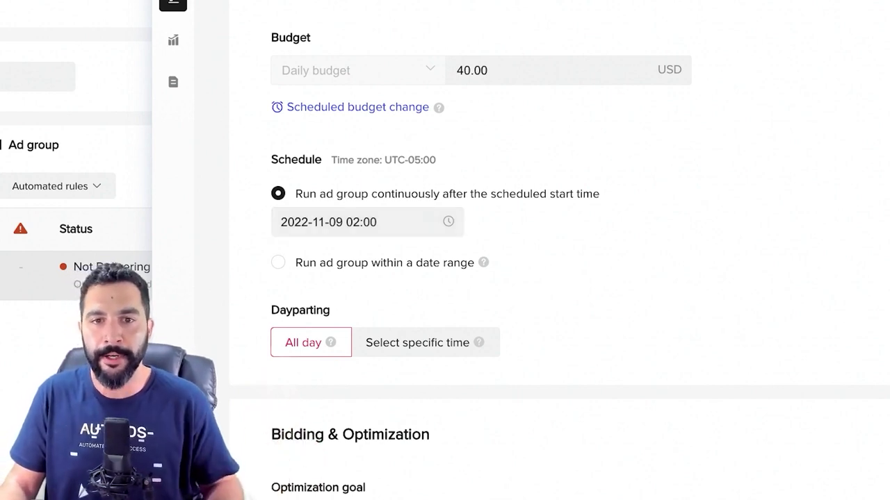
scroll(557, 278, "down", 3)
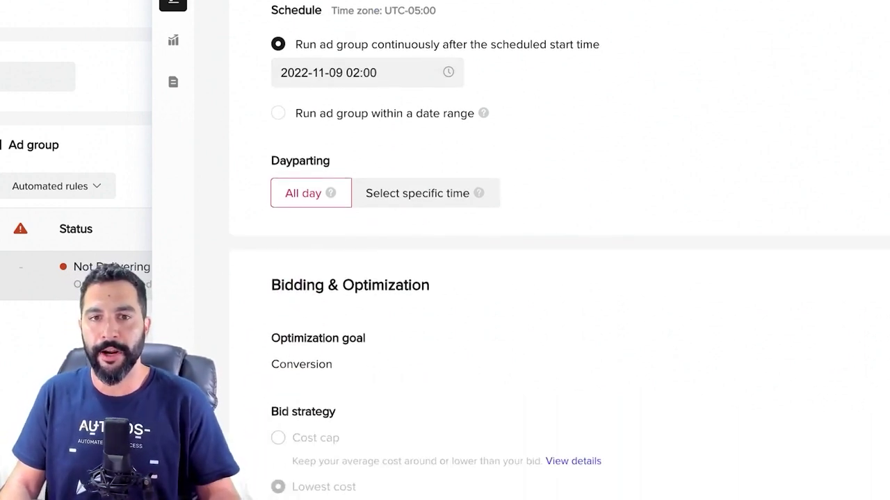
scroll(556, 278, "down", 2)
scroll(556, 278, "down", 2)
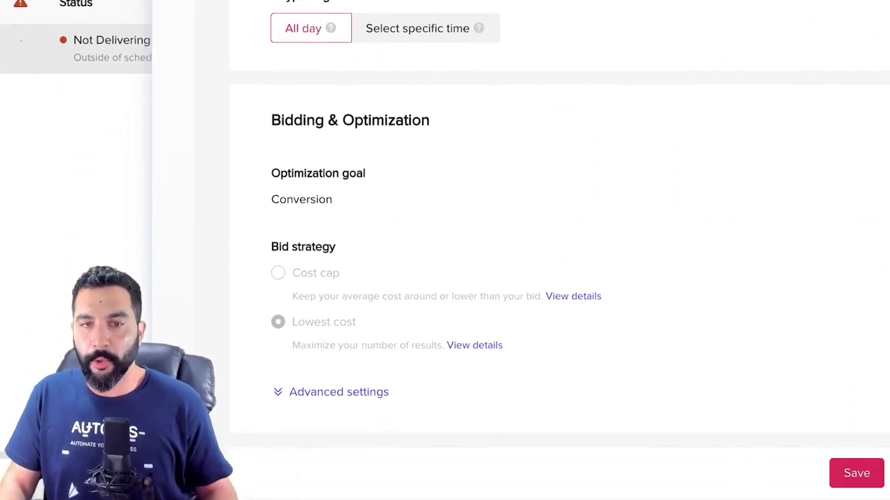
key("Escape")
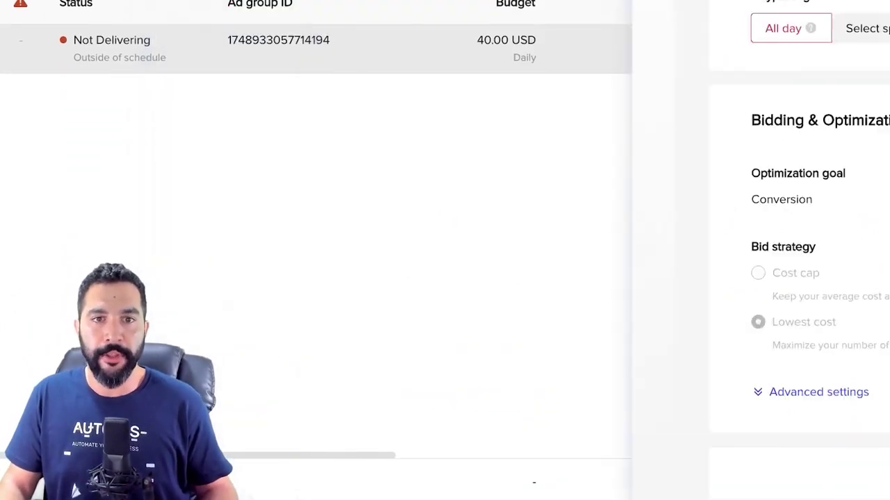
left_click(387, 76)
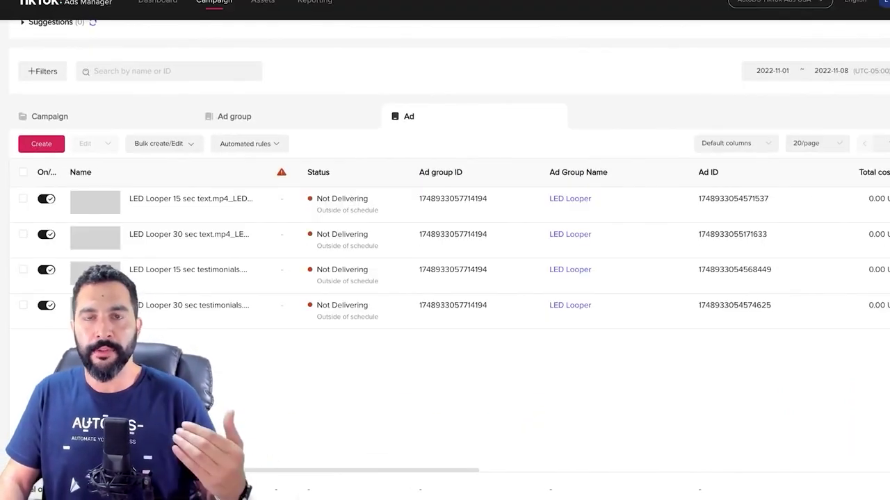